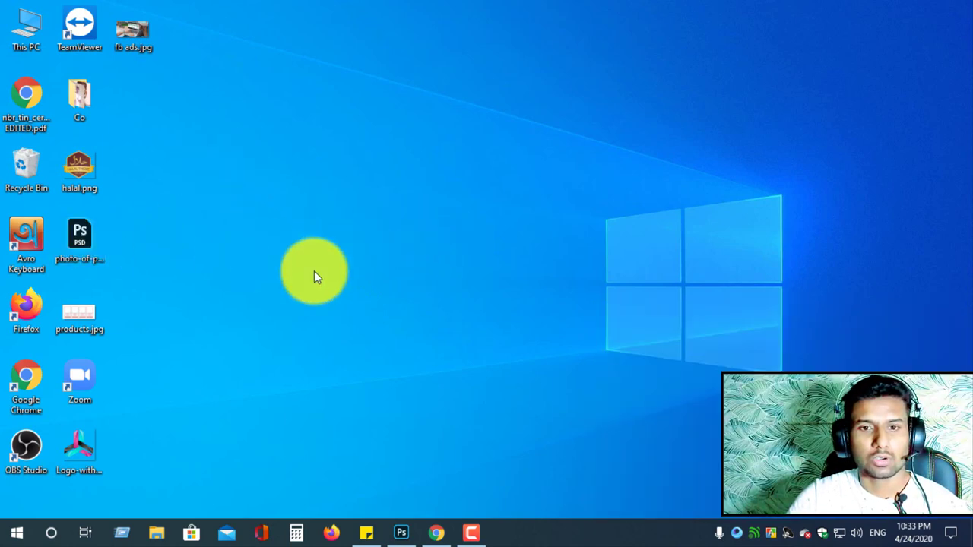
click(402, 533)
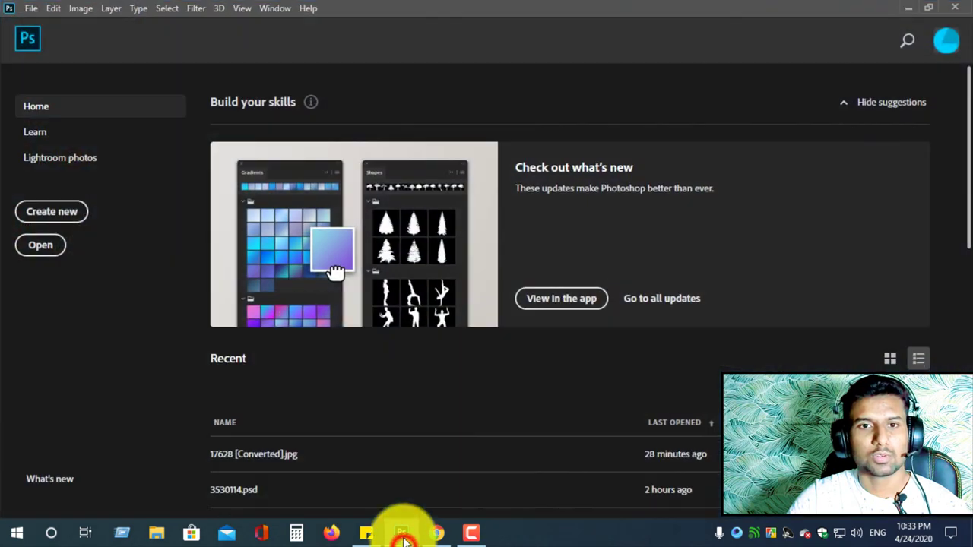
click(903, 7)
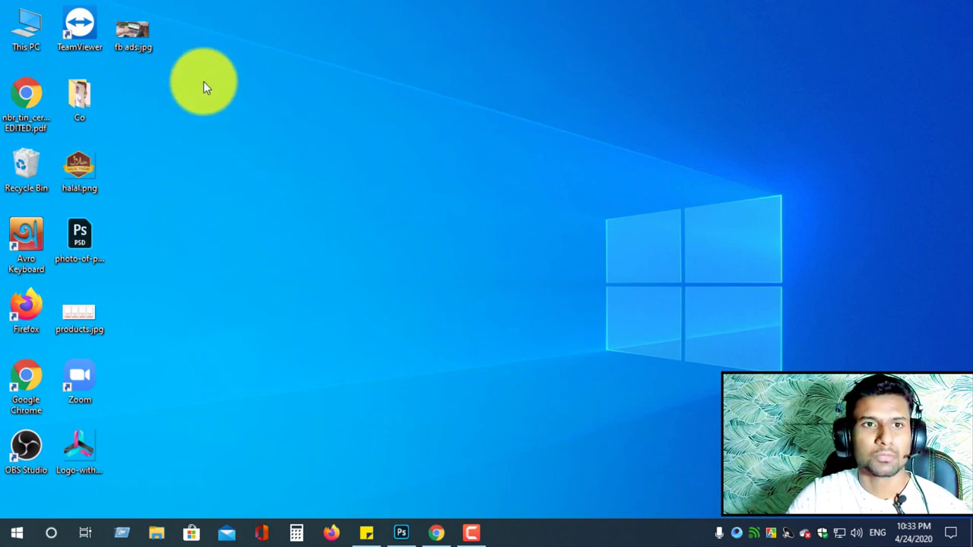
- View the desktop image fb ads.jpg enlarged in the photo viewer, examine its text and picture detail, and close it
double_click(127, 28)
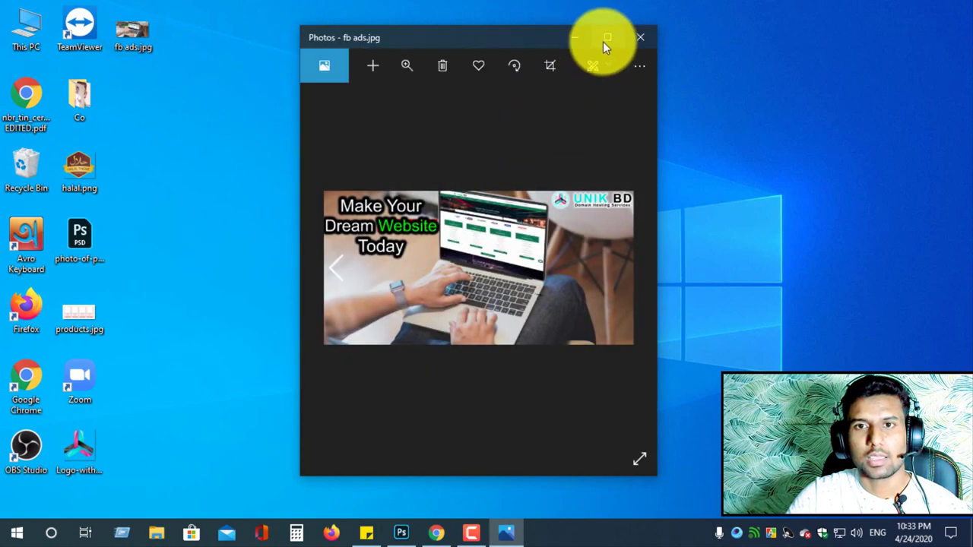
click(607, 37)
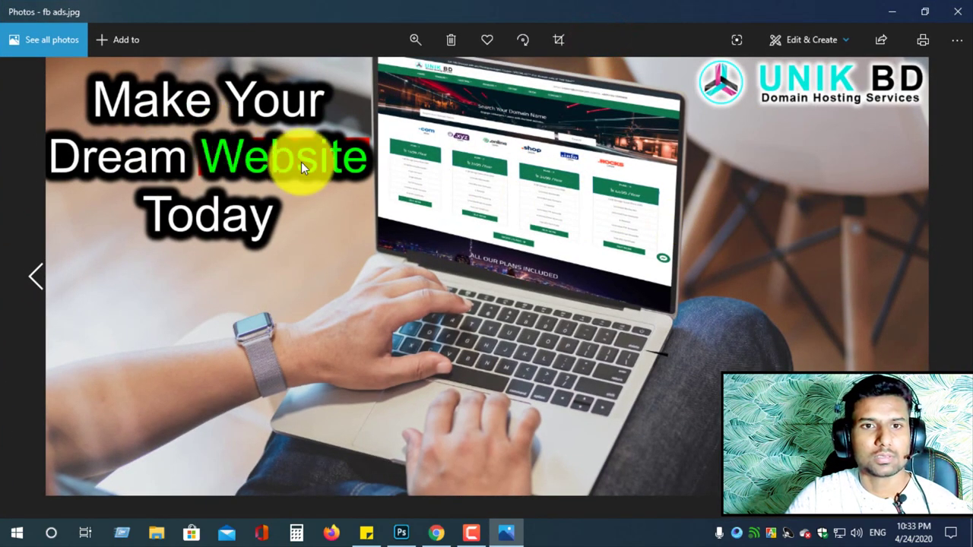
scroll(283, 151, up, 1)
scroll(189, 183, up, 2)
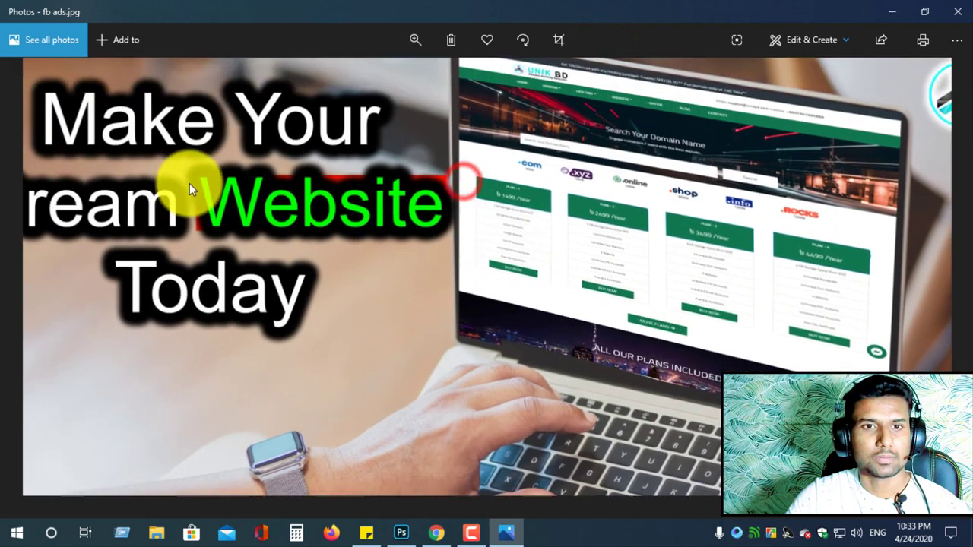
scroll(364, 279, up, 1)
scroll(370, 271, down, 3)
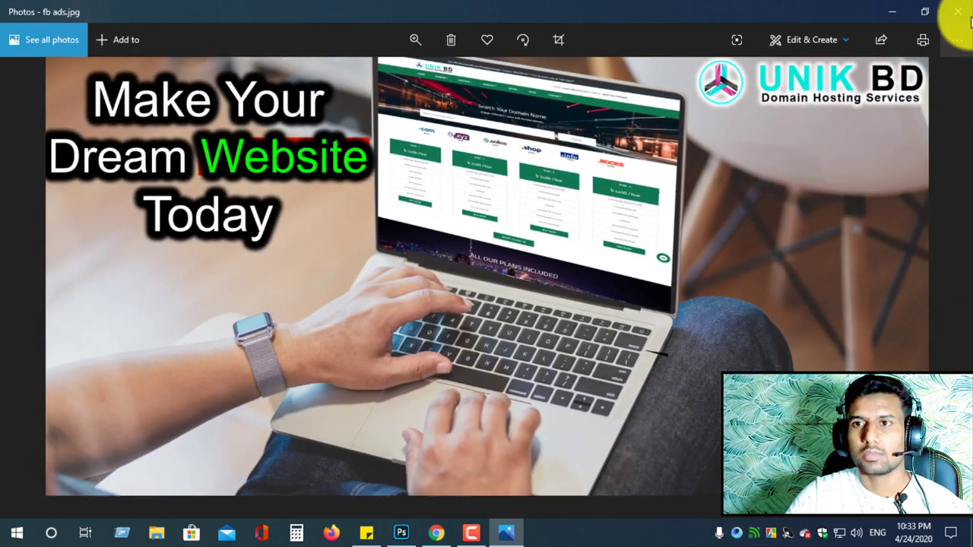
click(958, 11)
- Check the file size in the properties of fb ads.jpg on the desktop and close the properties
right_click(130, 36)
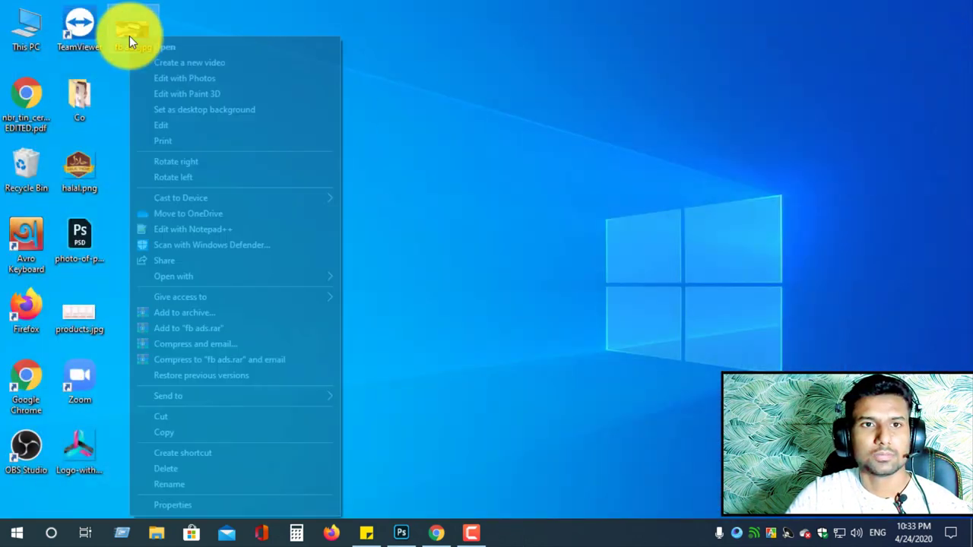
click(190, 503)
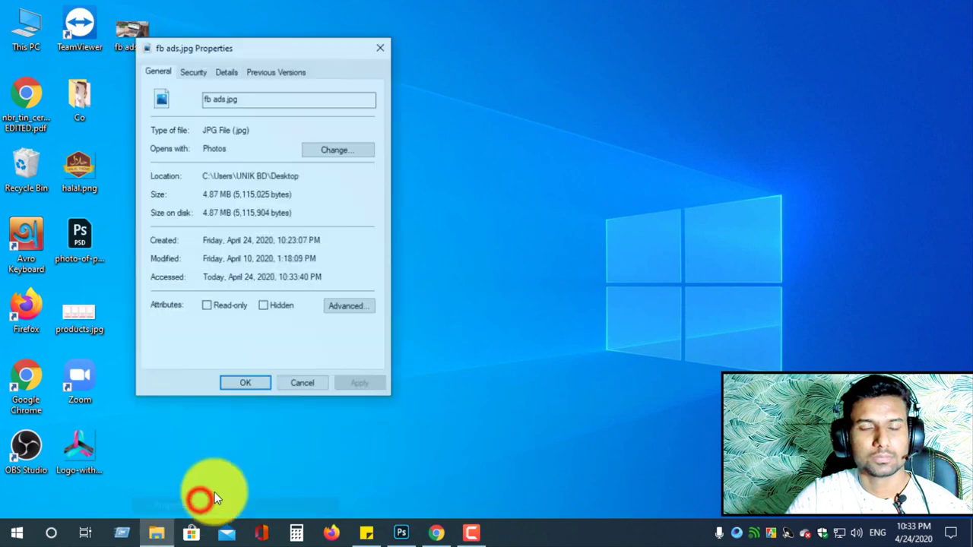
drag(270, 57, 415, 40)
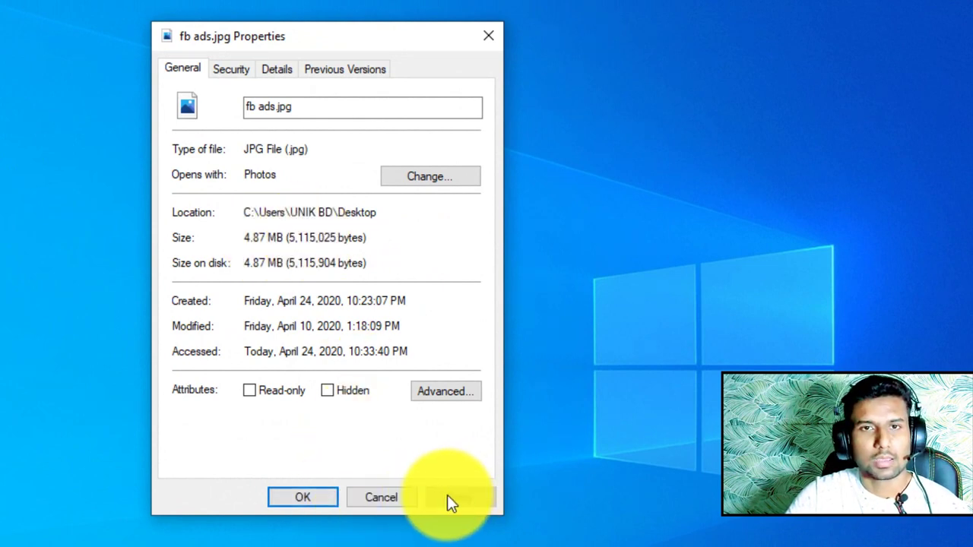
click(491, 38)
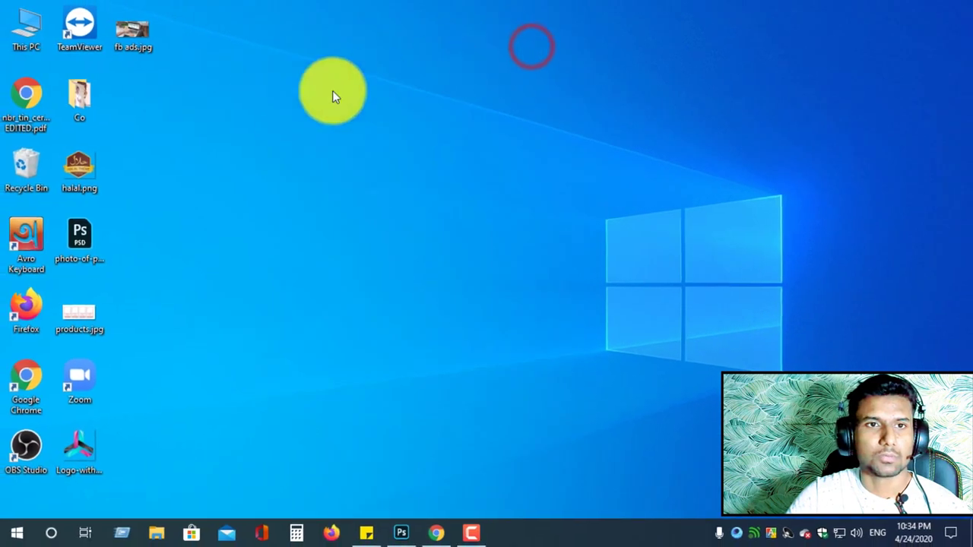
- Refresh the desktop and open fb ads.jpg in Photoshop
right_click(332, 90)
click(384, 132)
drag(133, 28, 438, 59)
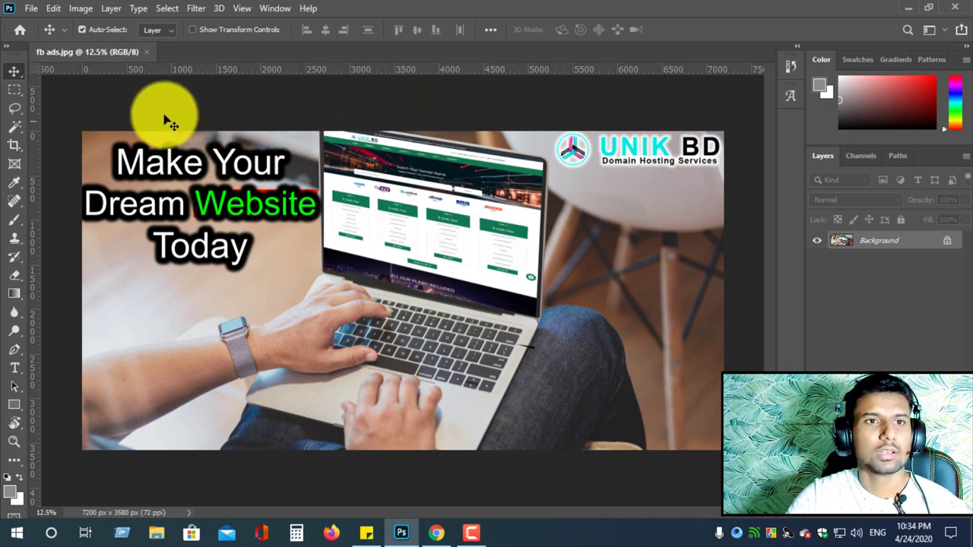
- Start a Save for Web (Legacy) export of the image and inspect the heading text in the optimized preview
click(33, 9)
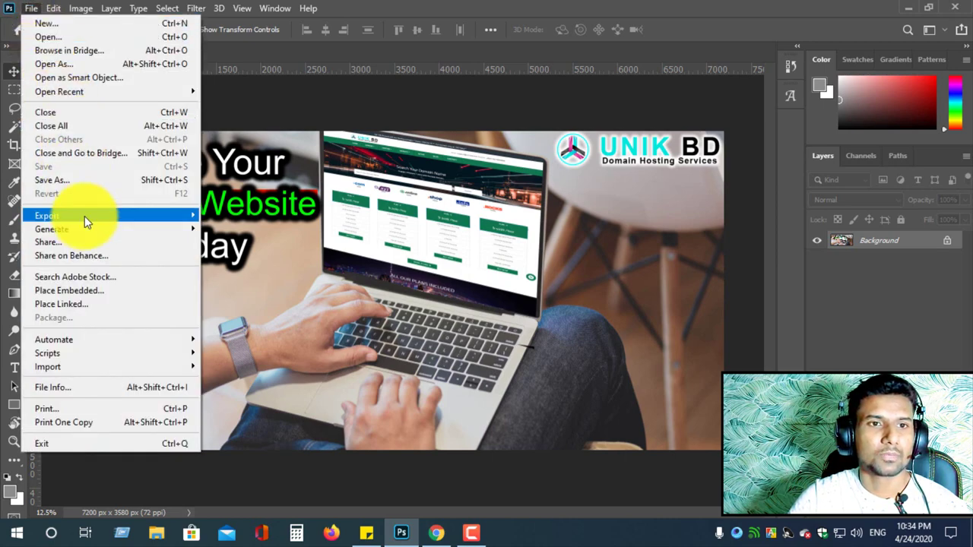
mouse_move(72, 219)
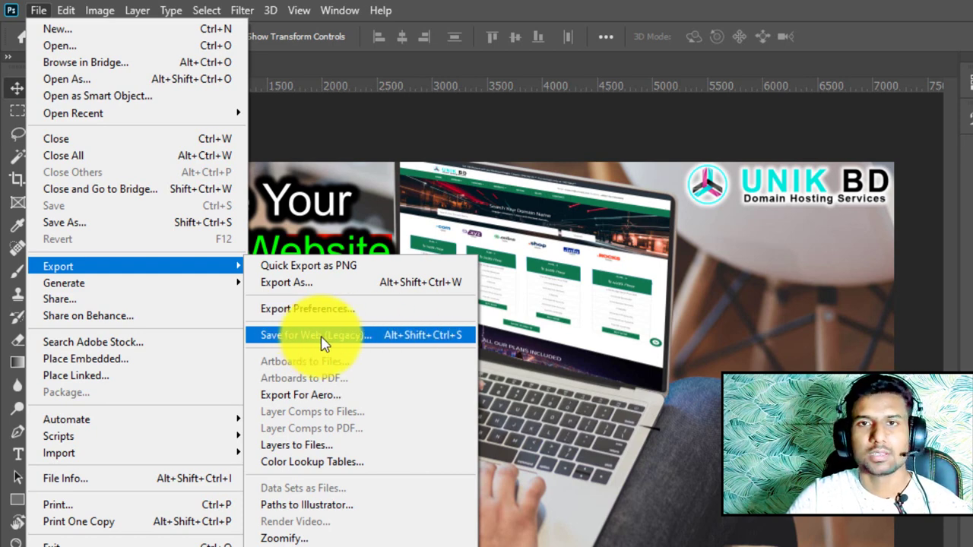
click(389, 339)
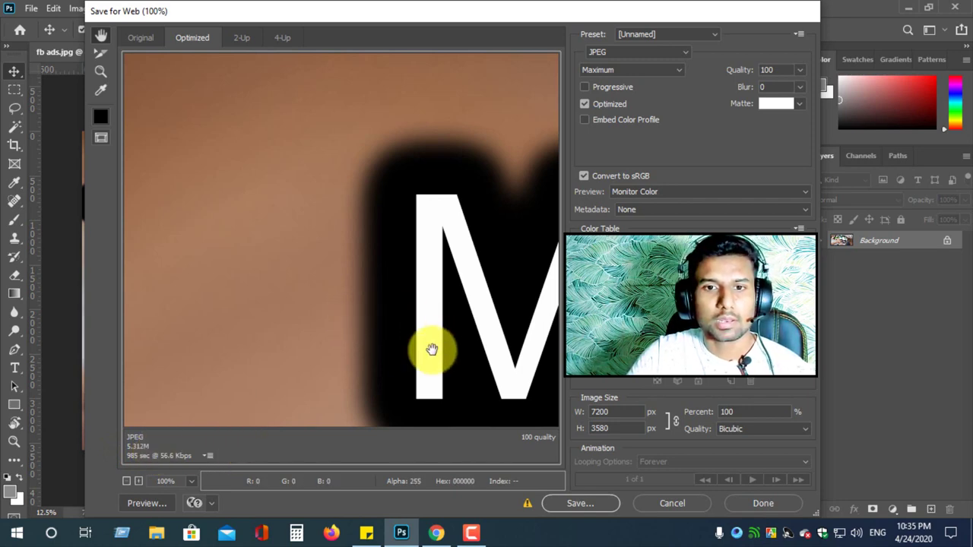
drag(463, 356, 276, 282)
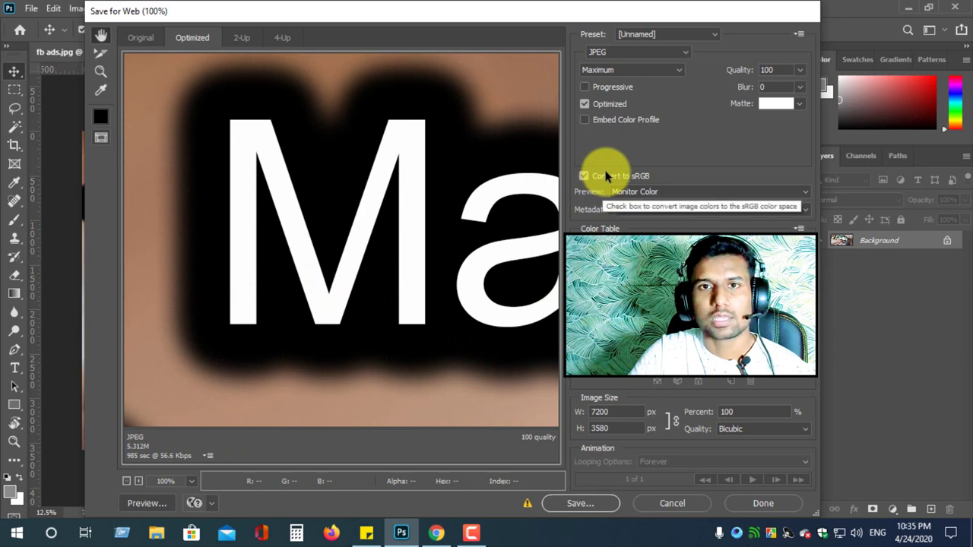
- Keep JPEG as the export format and reduce its quality to 20, checking the heading text in the preview
click(664, 50)
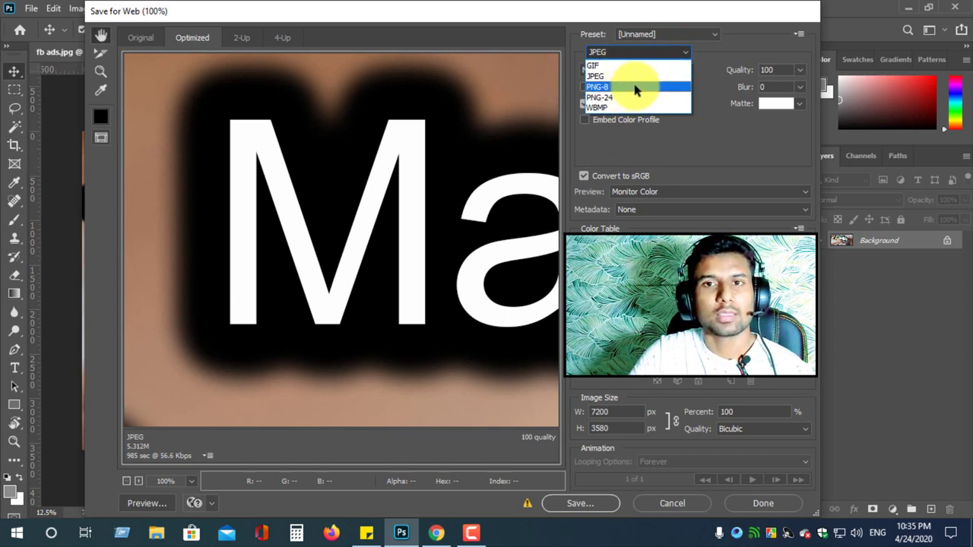
click(596, 78)
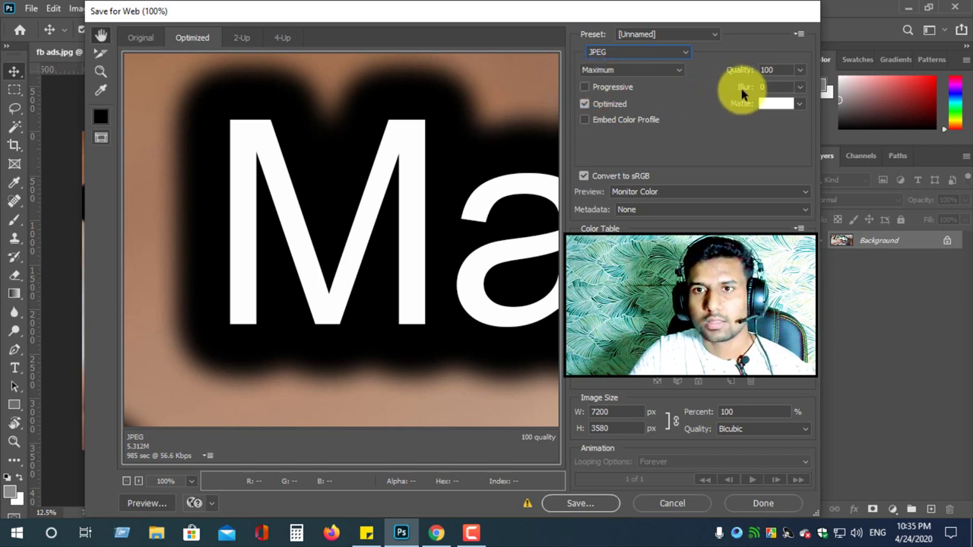
click(799, 71)
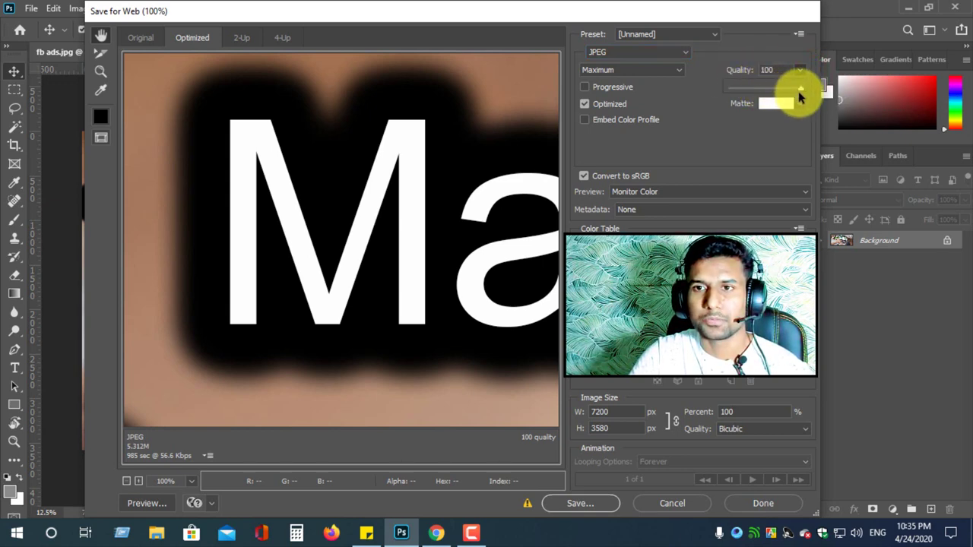
drag(802, 90, 745, 97)
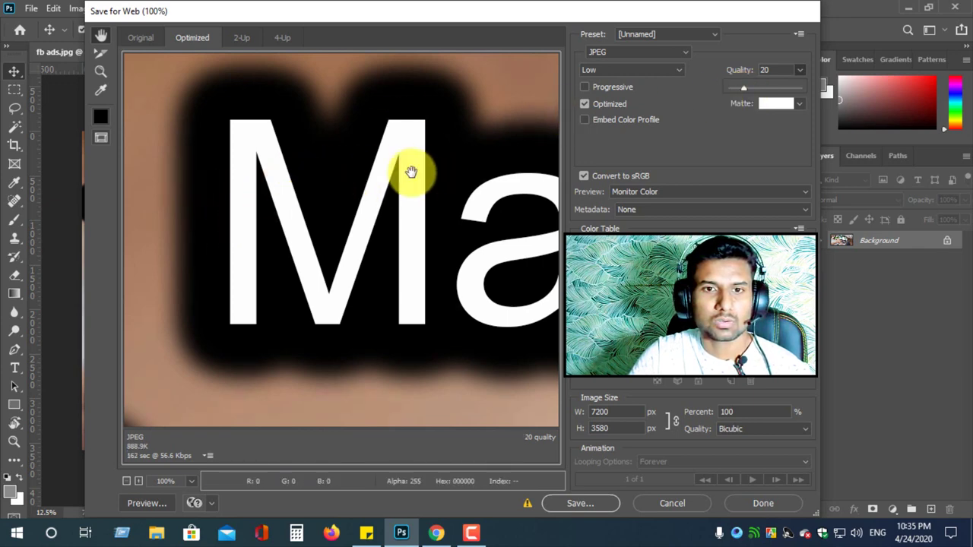
drag(517, 251, 466, 221)
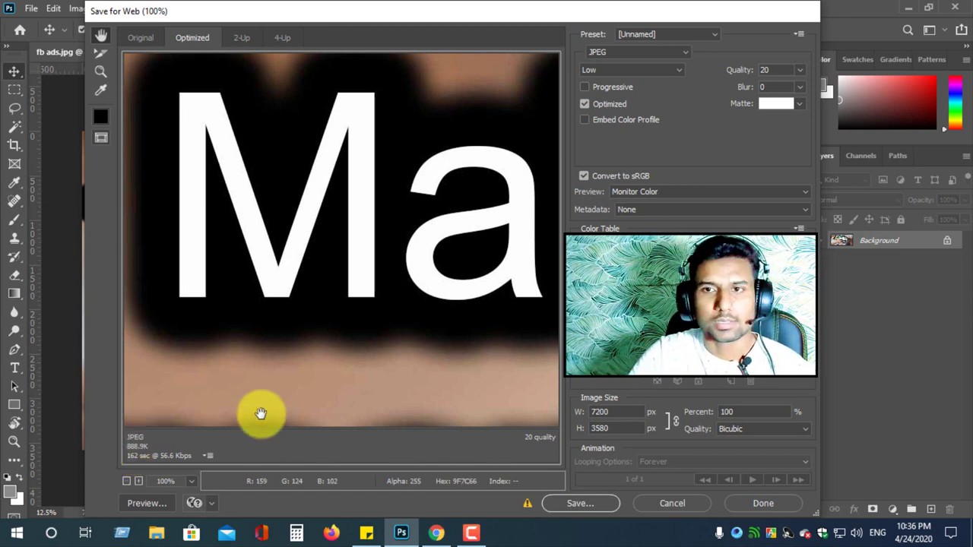
- Scale the exported image to 10 percent and examine the resized picture in the preview
click(620, 414)
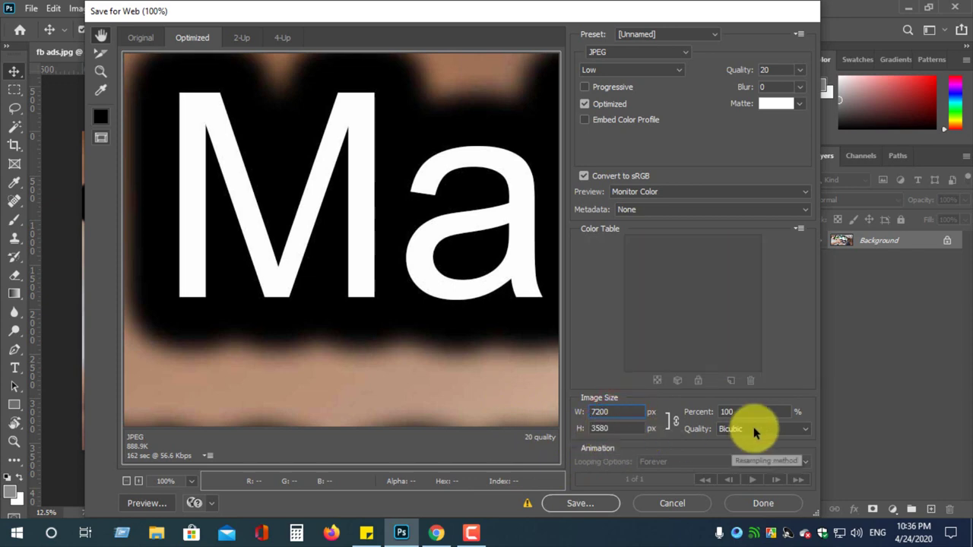
double_click(625, 411)
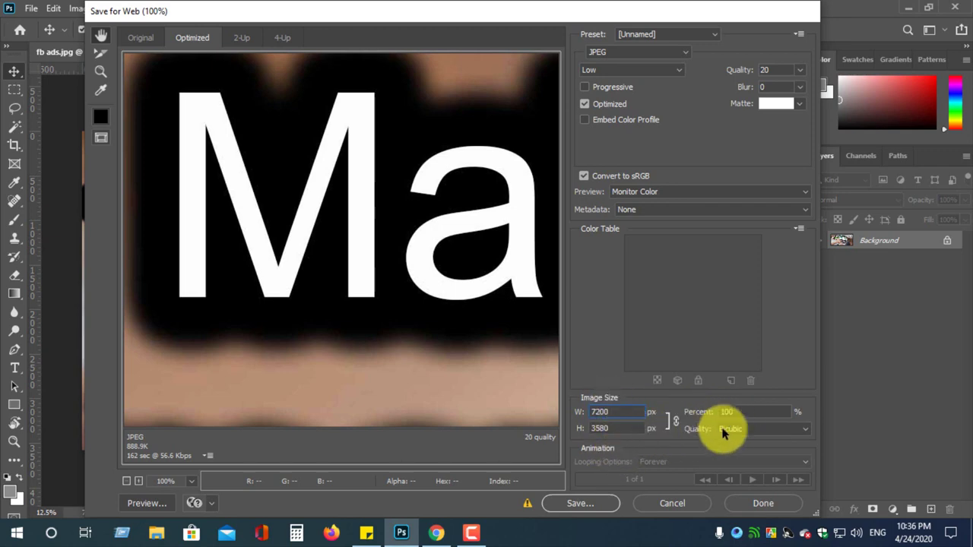
click(739, 413)
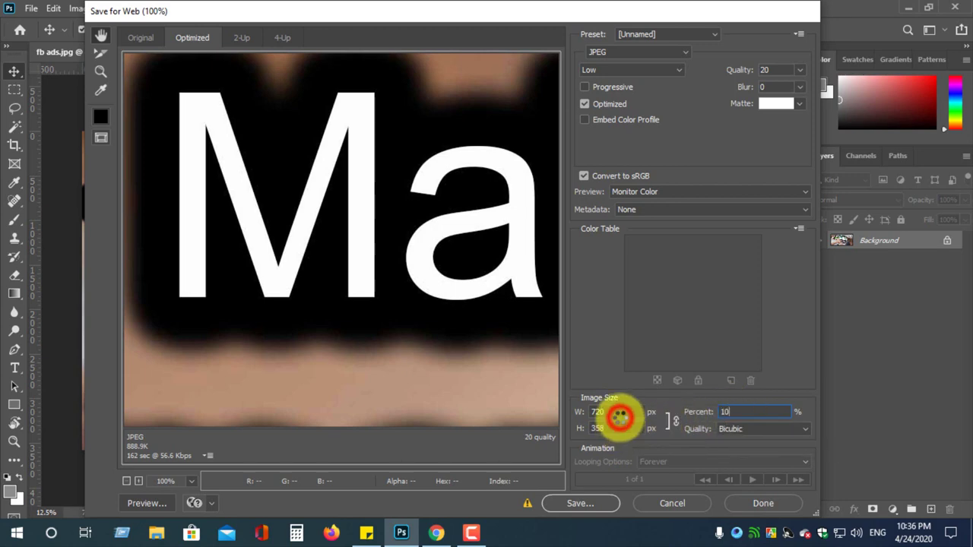
click(619, 416)
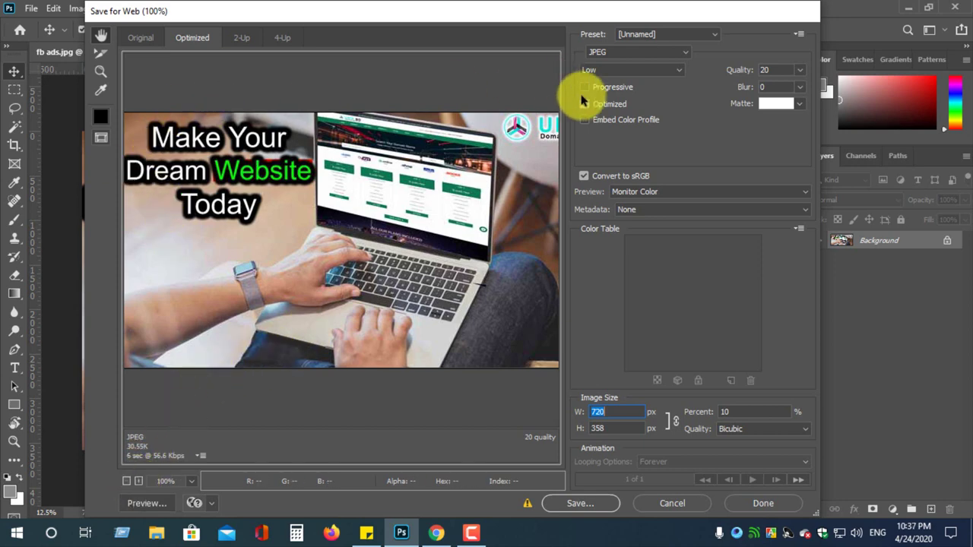
drag(494, 205, 409, 228)
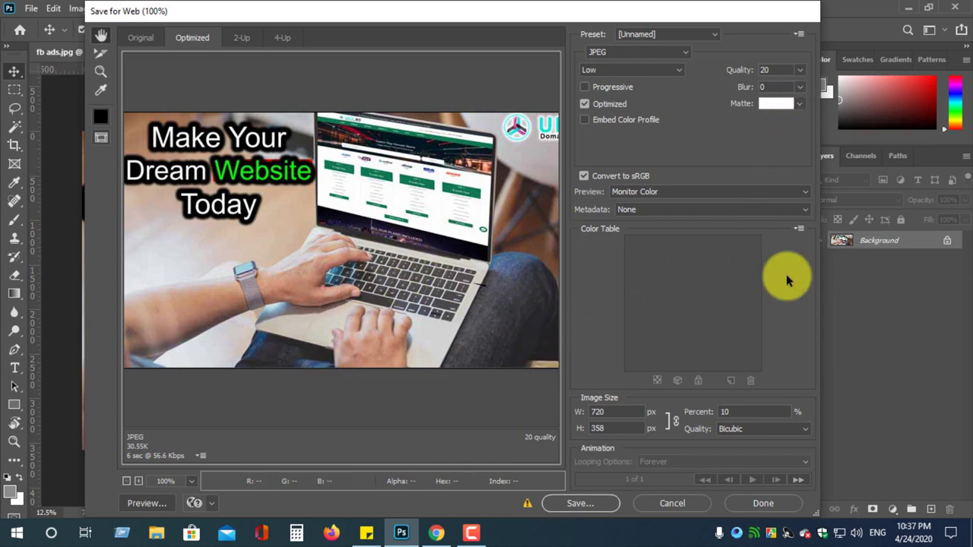
- Scale the exported image to 20 percent and compare its detail and file size in the preview
click(799, 71)
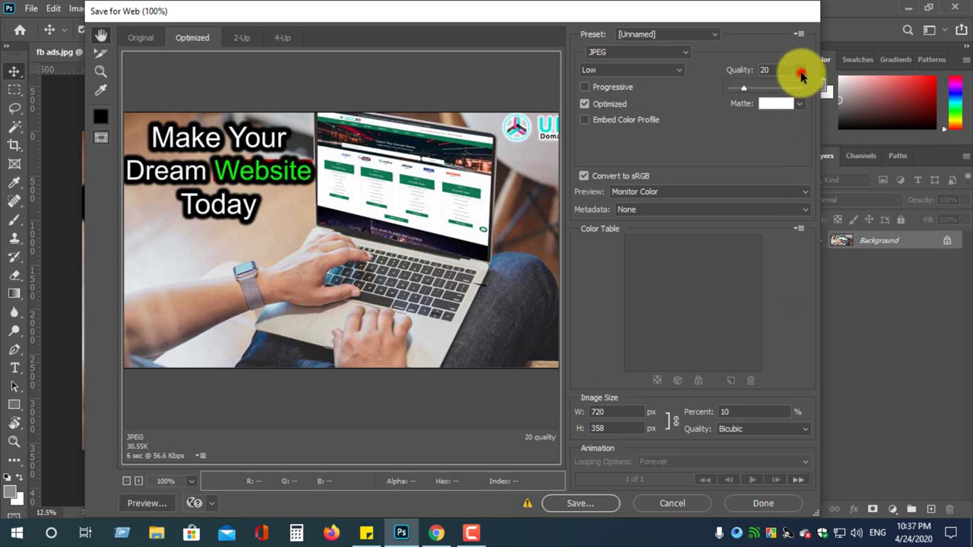
click(738, 411)
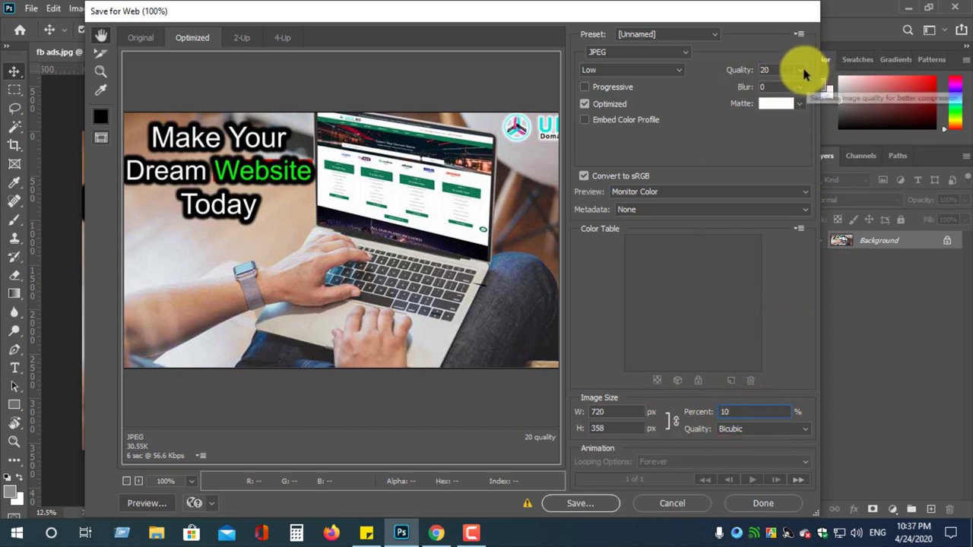
click(743, 411)
double_click(735, 411)
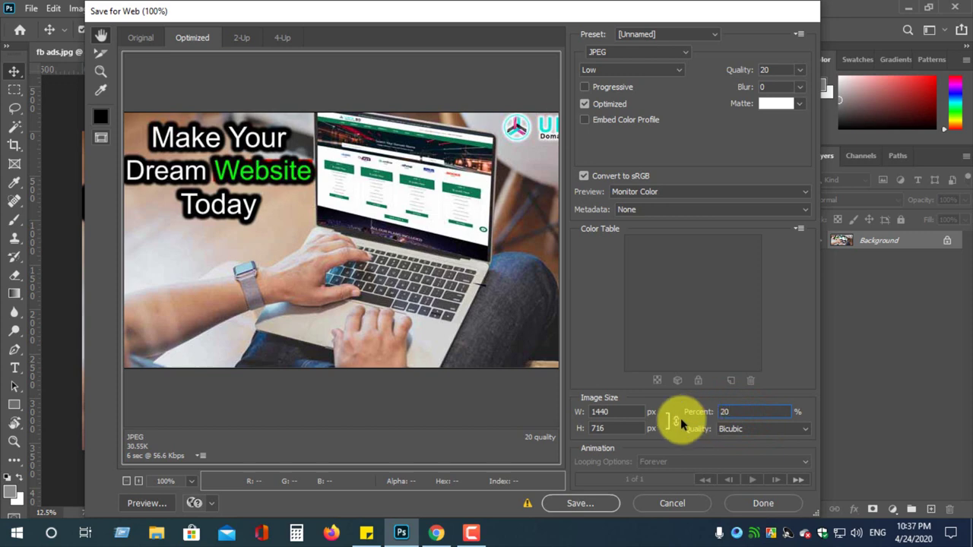
click(612, 415)
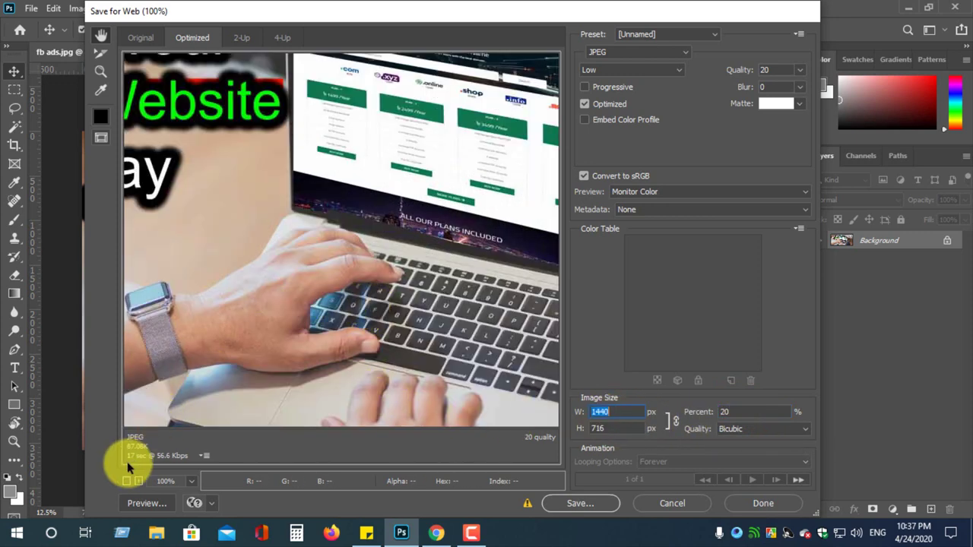
drag(251, 109, 387, 174)
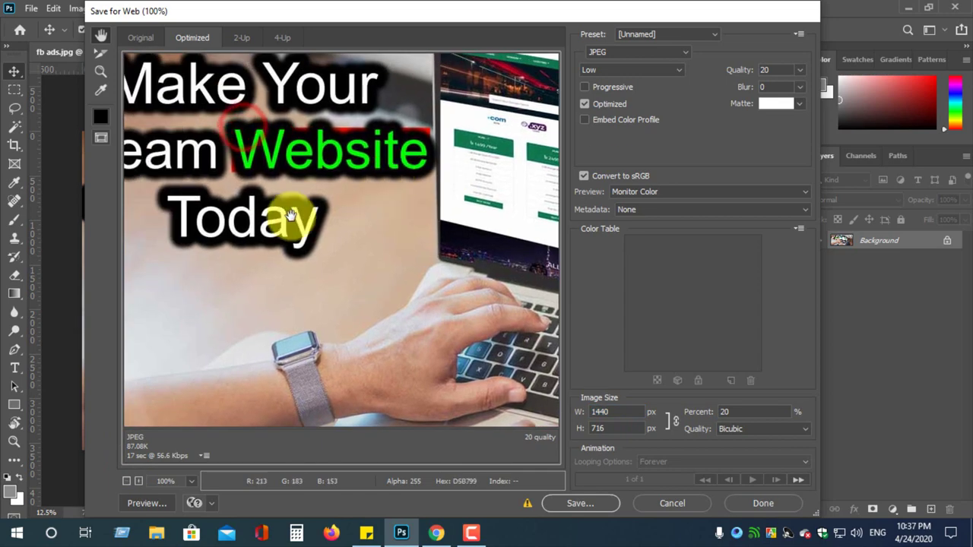
click(126, 480)
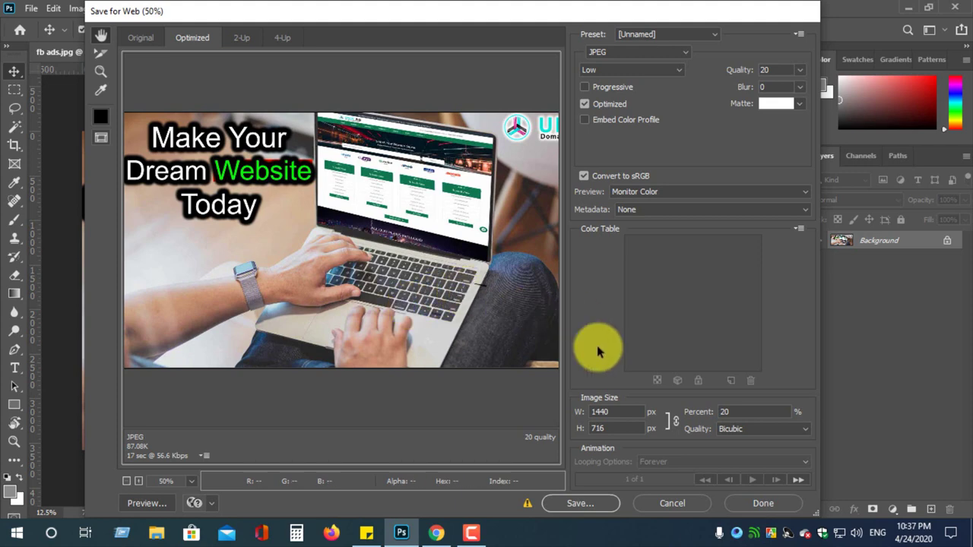
- Set the export scale to 10 percent and check the whole image in the preview
double_click(736, 412)
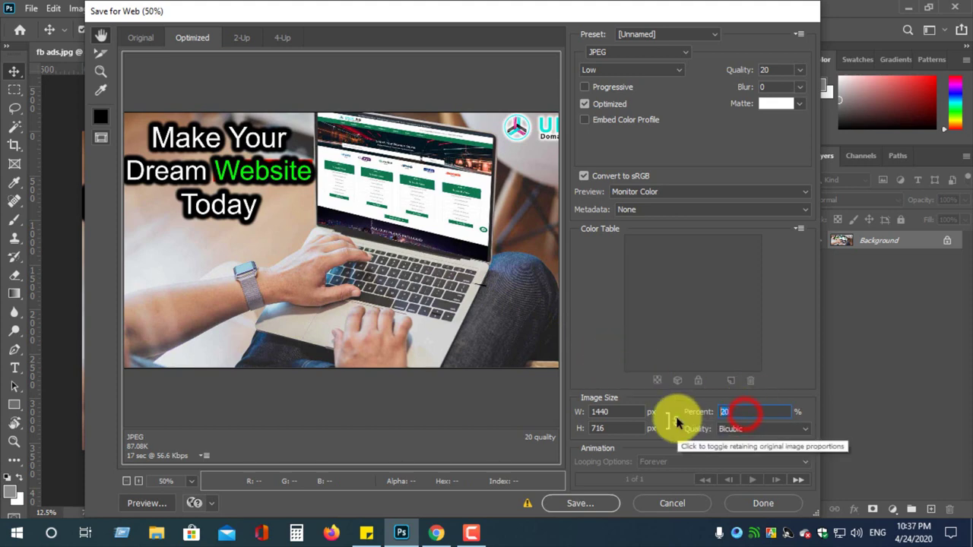
text(10)
click(624, 424)
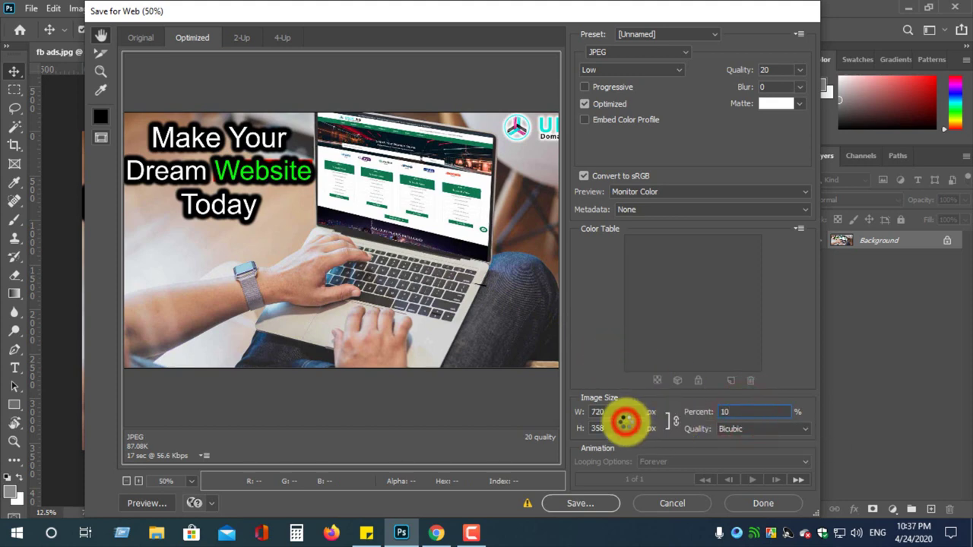
click(138, 483)
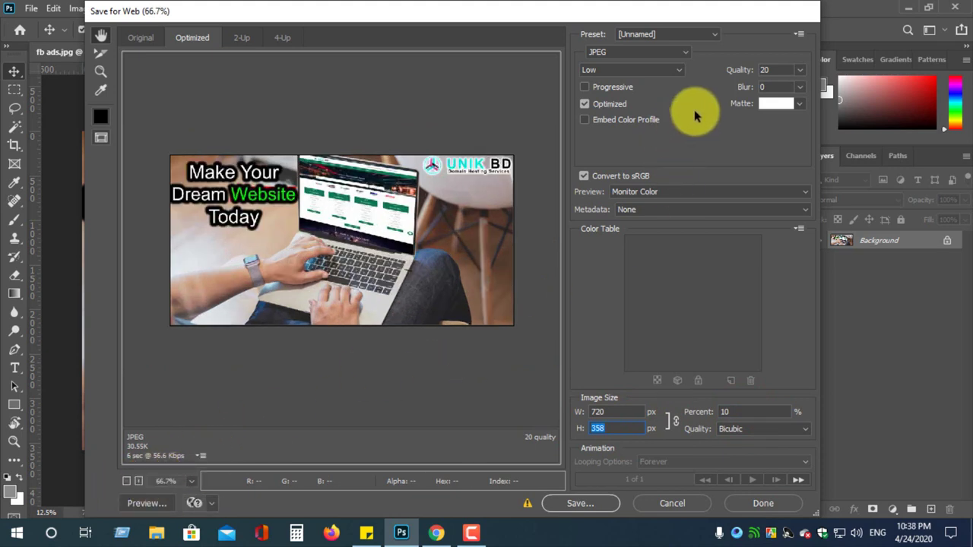
- Try lowering the JPEG export quality to 15, compare the preview, and return the quality to 20
click(800, 71)
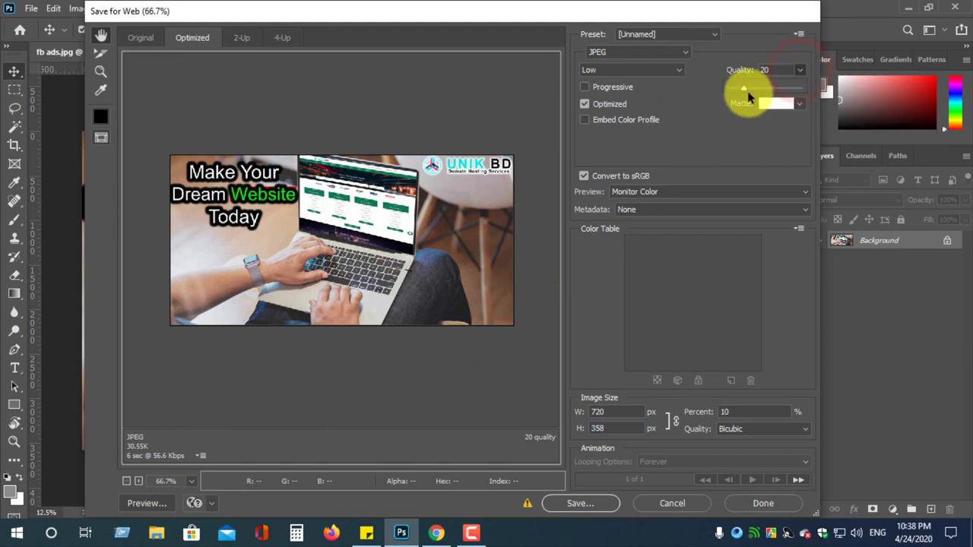
drag(743, 91, 740, 91)
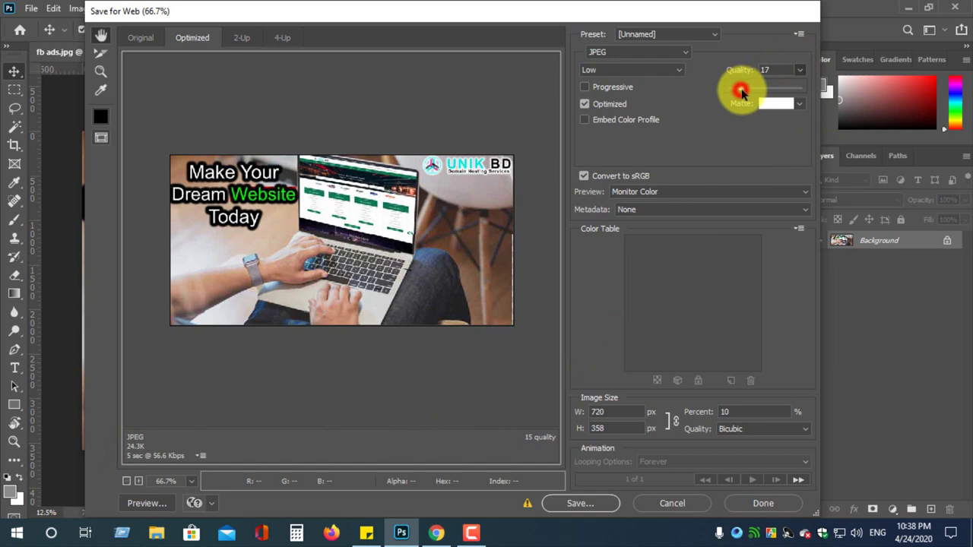
drag(741, 91, 743, 89)
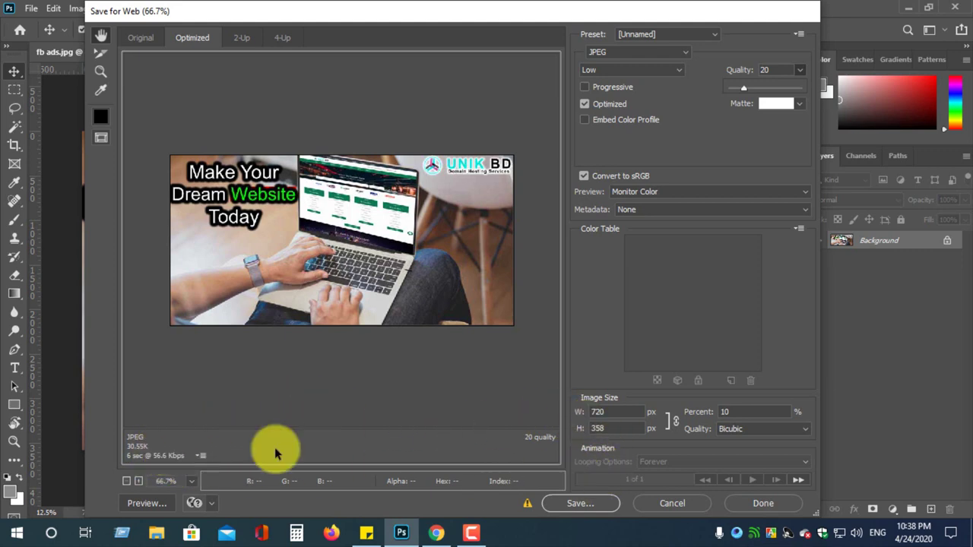
- Save the optimized image to the Desktop as fb-ads1.jpg, keeping the Images Only format and default settings
click(585, 505)
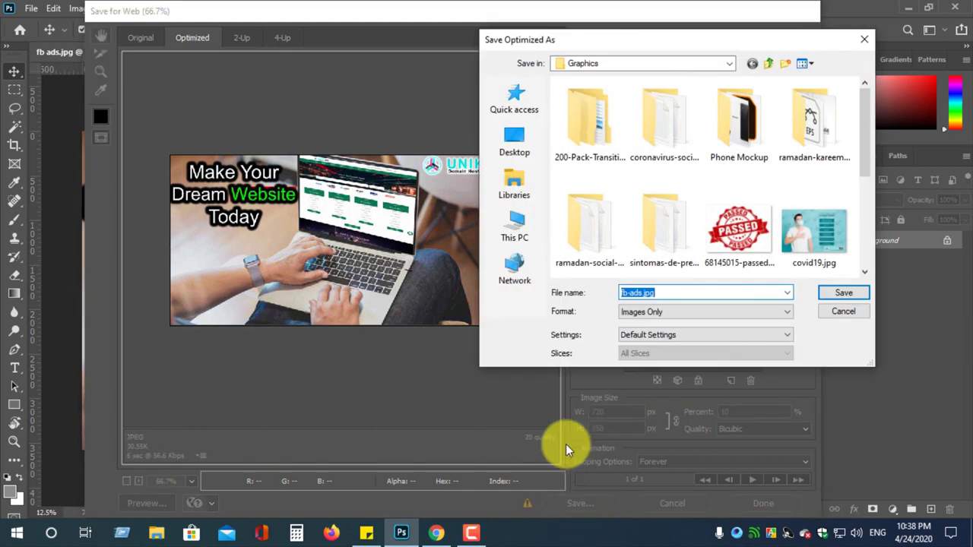
click(532, 148)
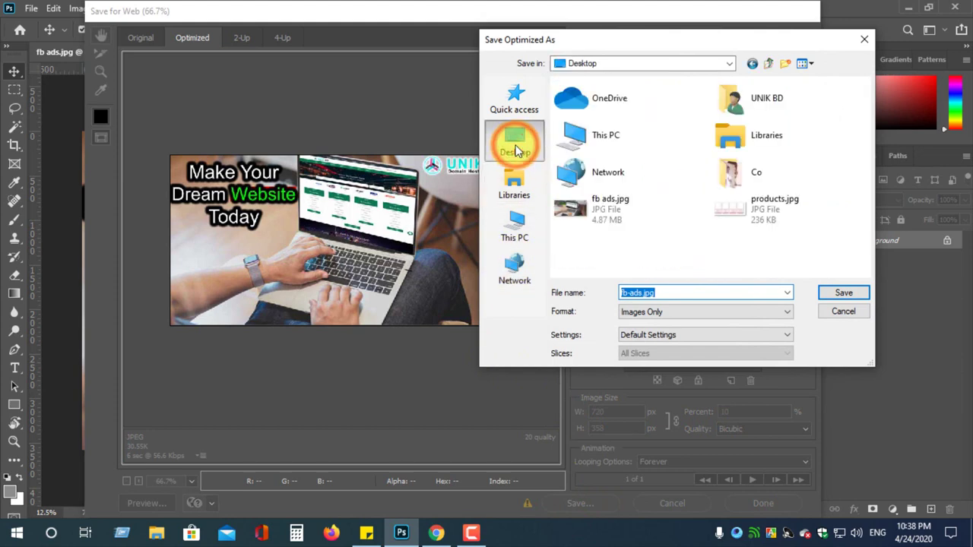
click(643, 295)
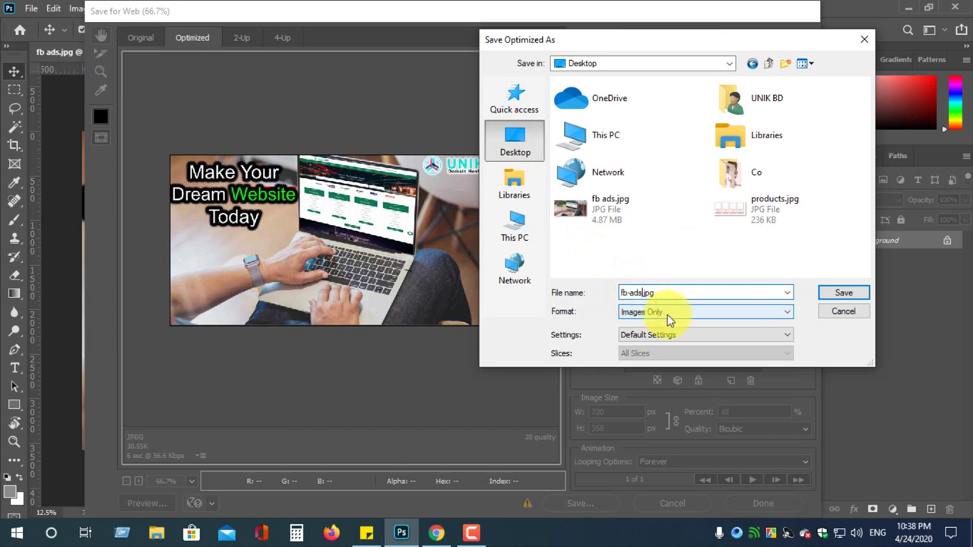
click(844, 293)
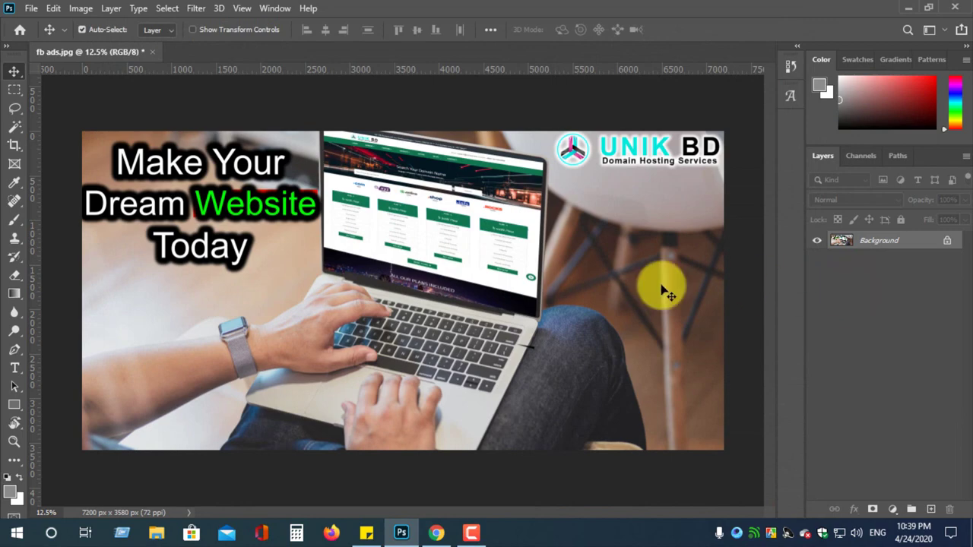
- Switch to the Windows desktop and check the file size of fb-ads1.jpg in its properties
click(906, 7)
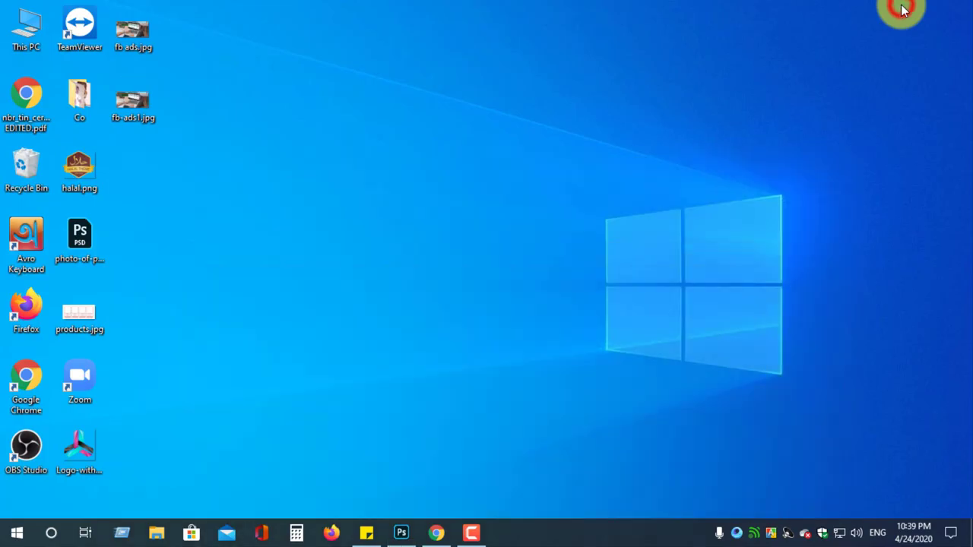
right_click(131, 106)
click(213, 507)
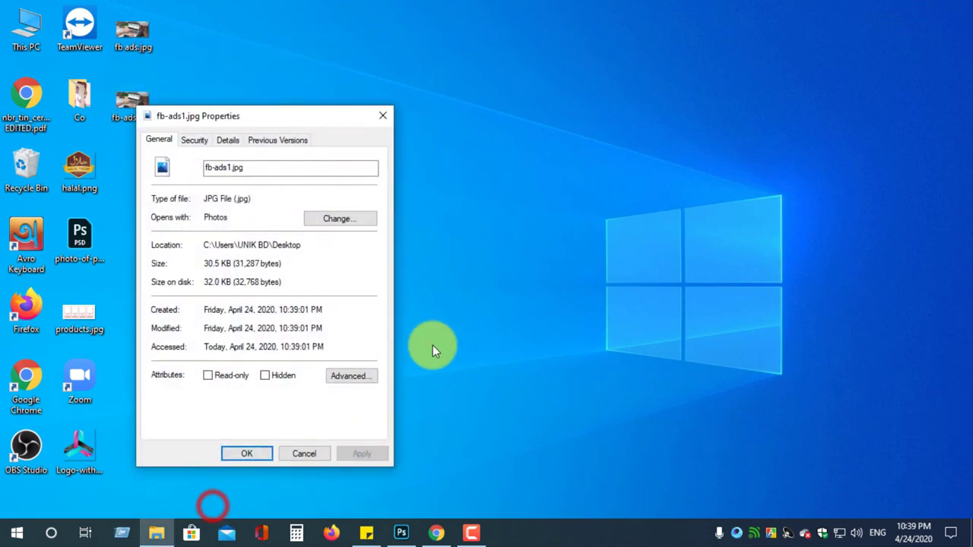
drag(304, 114, 739, 73)
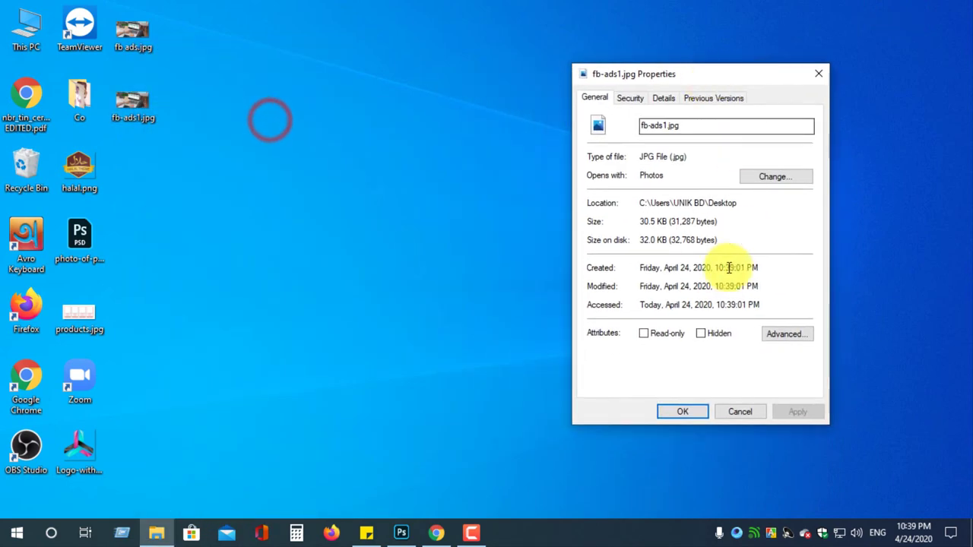
double_click(643, 221)
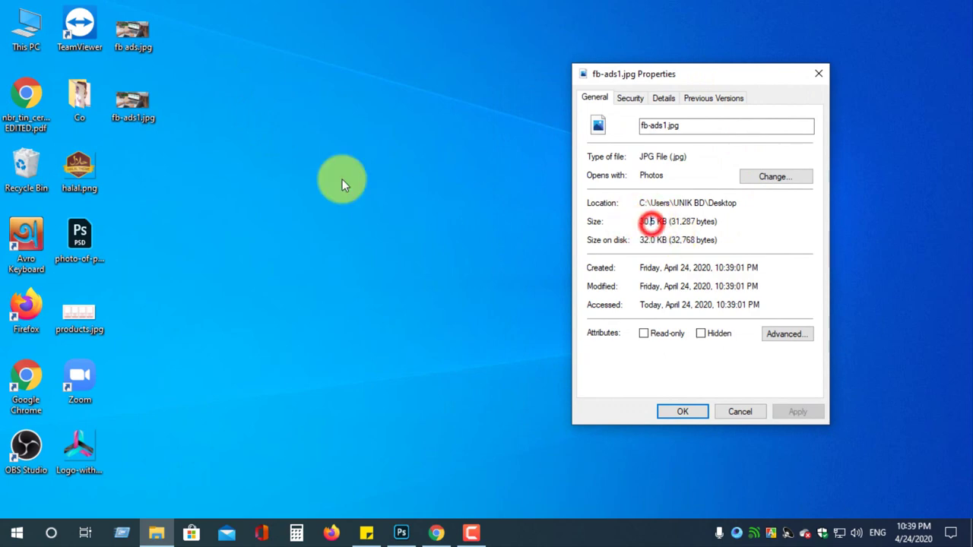
- Show the properties of the original fb ads.jpg beside those of fb-ads1.jpg, compare their file sizes, and close both windows
right_click(132, 36)
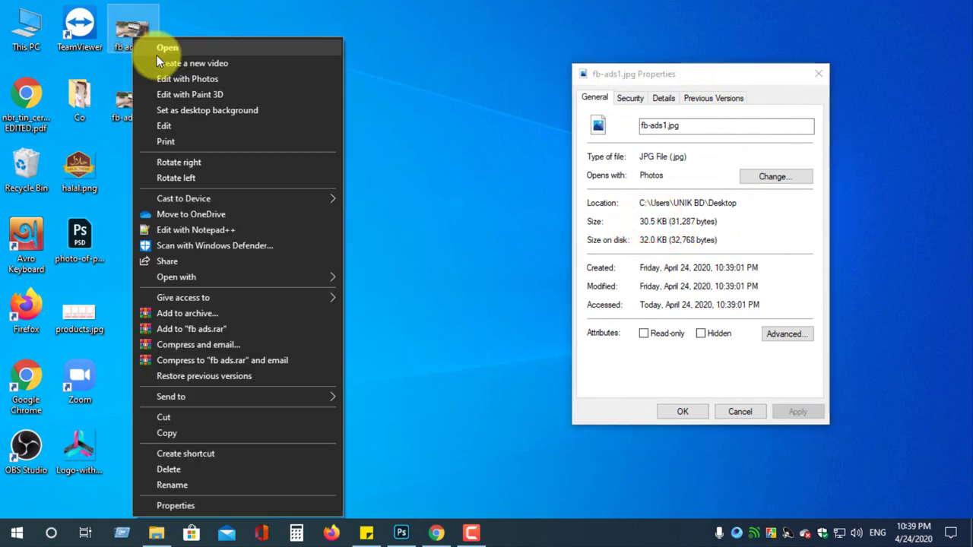
click(195, 506)
drag(316, 69, 463, 76)
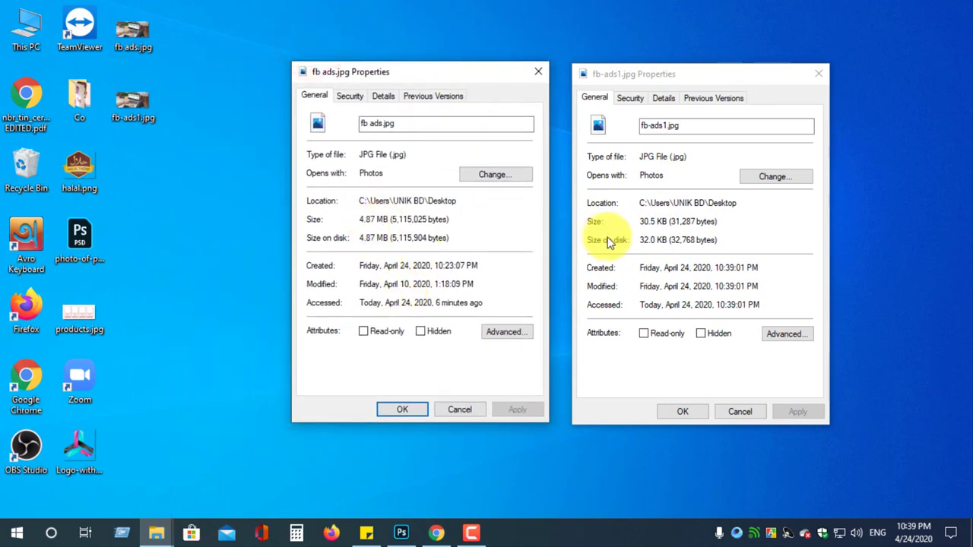
click(819, 74)
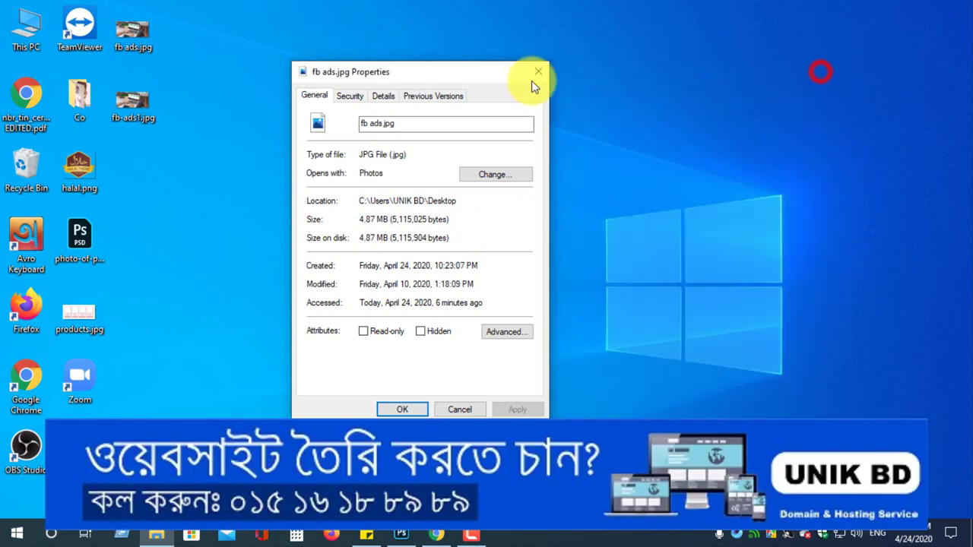
click(538, 72)
- Open fb ads.jpg and fb-ads1.jpg in Photos and place the two windows side by side
double_click(153, 29)
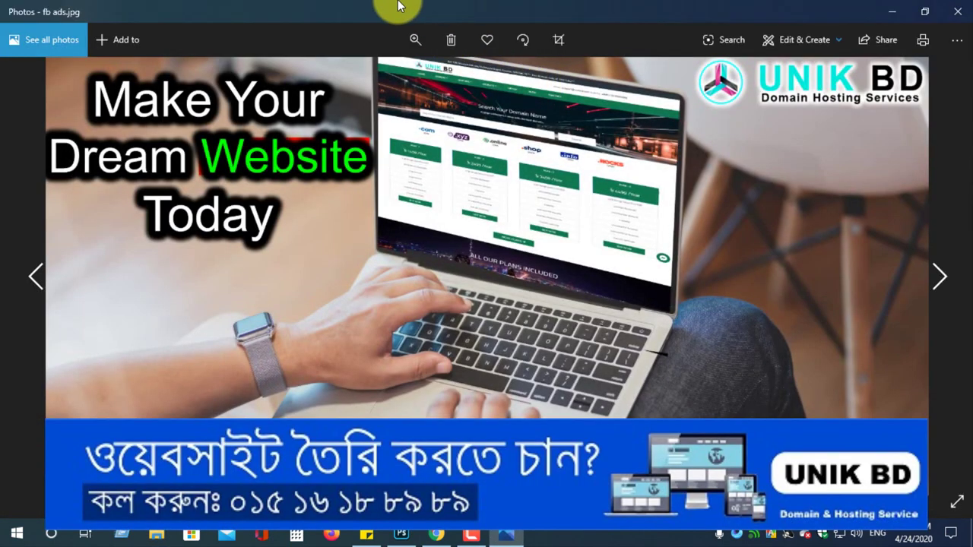
drag(397, 6, 777, 40)
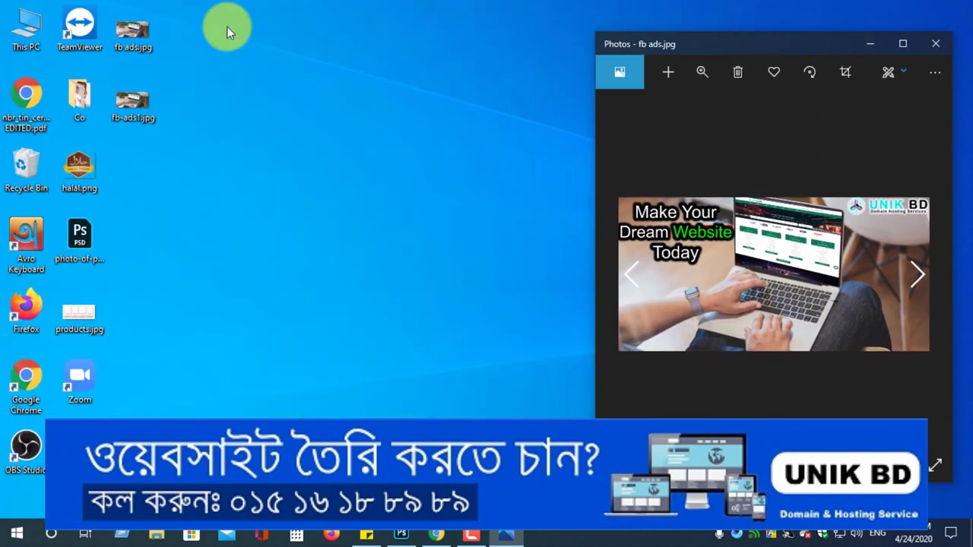
double_click(133, 100)
drag(501, 4, 359, 38)
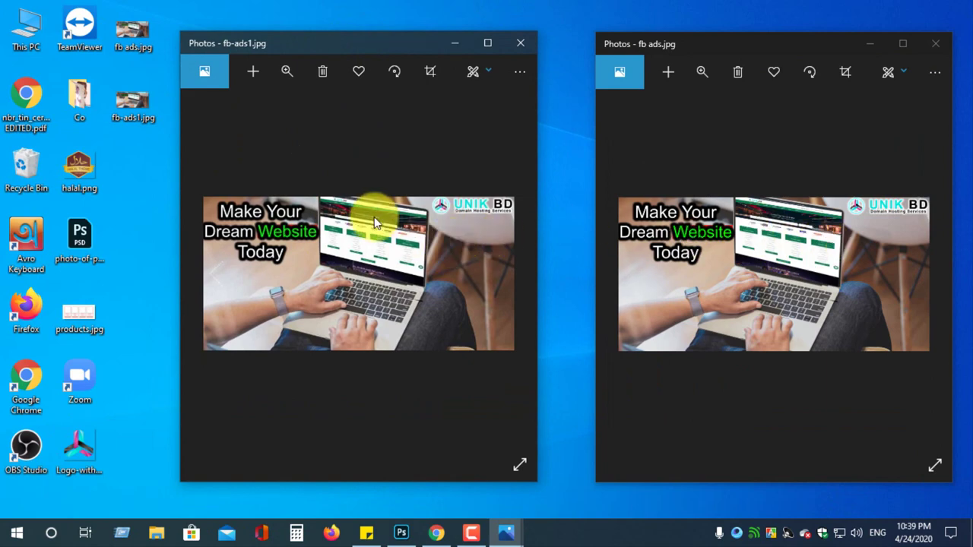
- Resize and reposition the two Photos windows to compare the visual quality of the compressed and original images
drag(180, 240, 2, 240)
drag(538, 210, 588, 218)
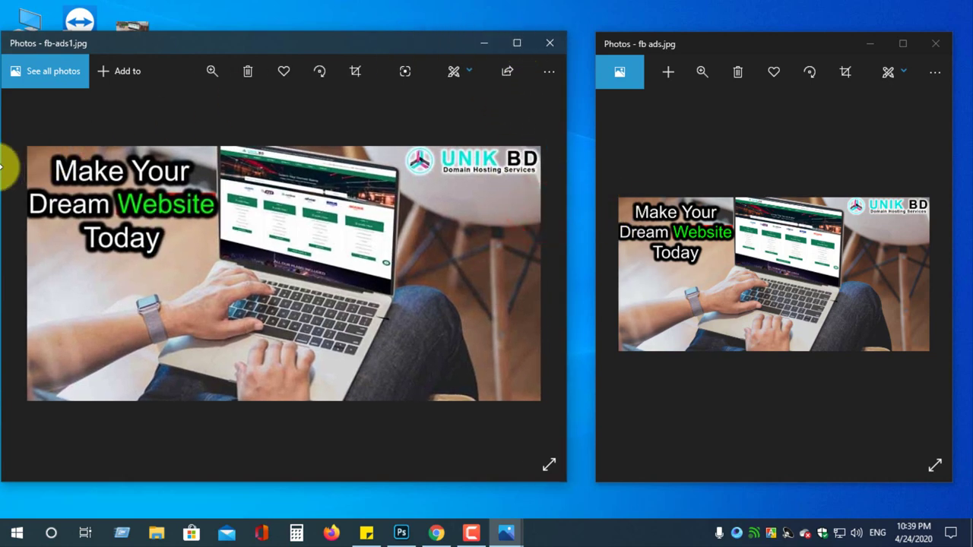
drag(6, 169, 88, 219)
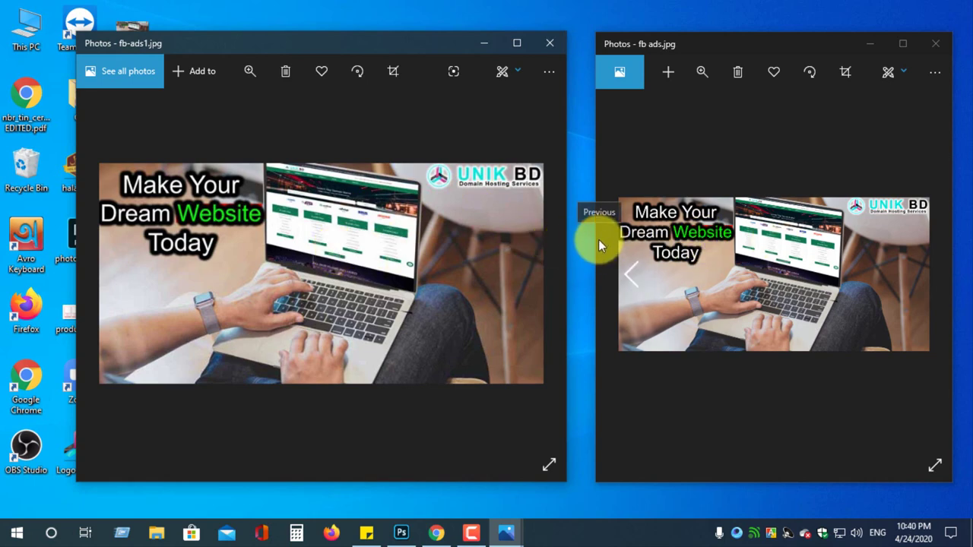
drag(596, 239, 567, 237)
drag(391, 49, 374, 46)
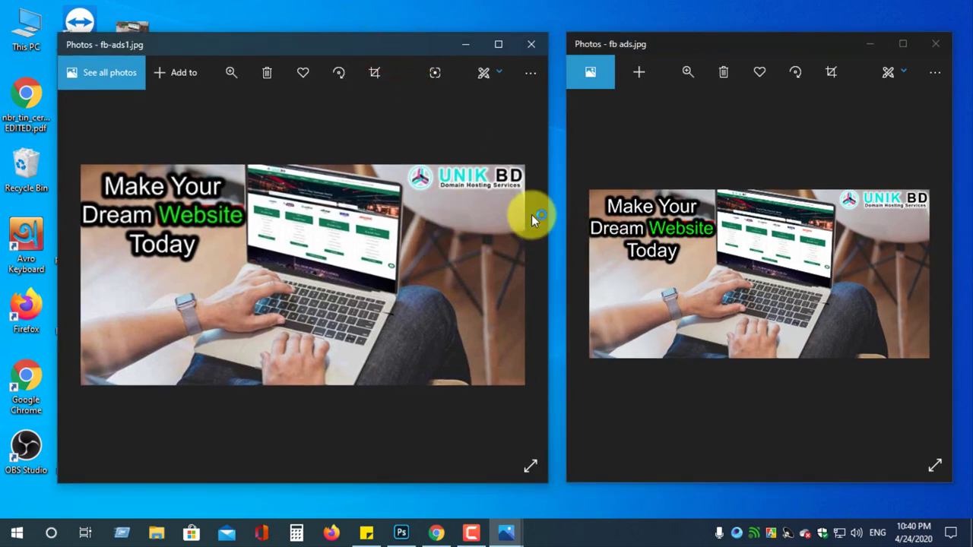